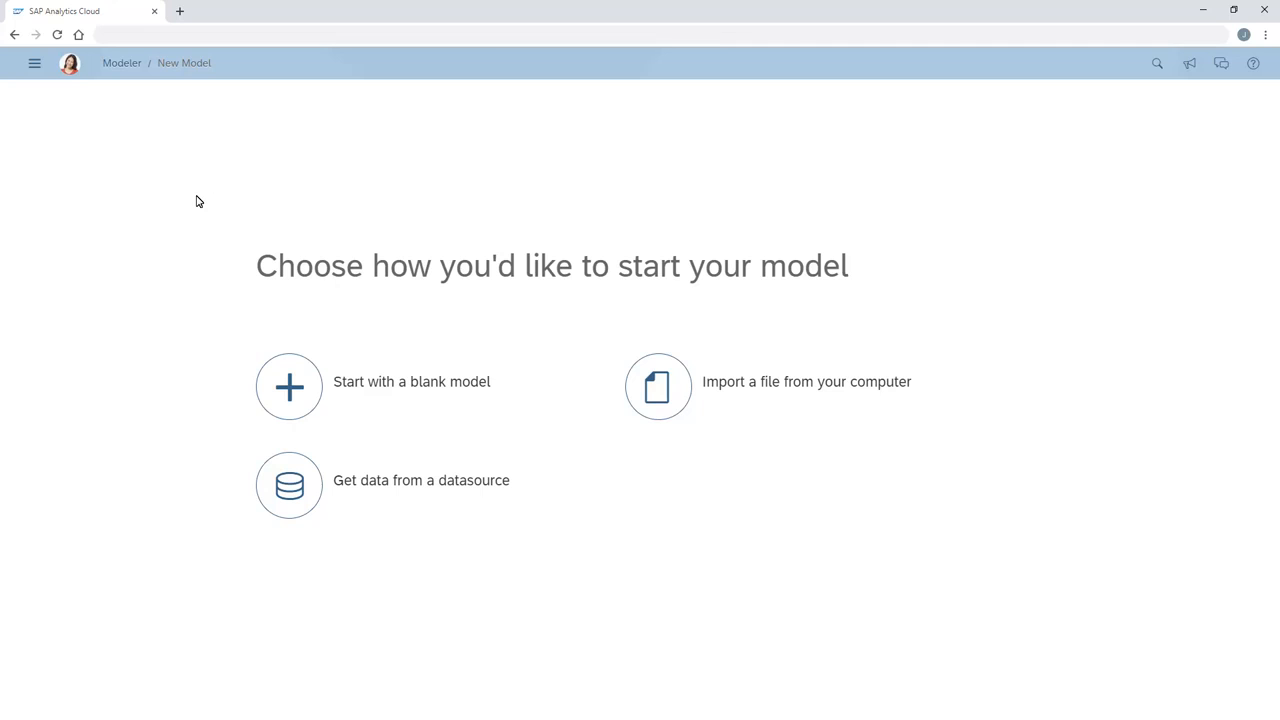
- Start a new model by importing the Transactions sheet of BestRun.xlsx from the local system, using the first row as column headers
left_click(658, 399)
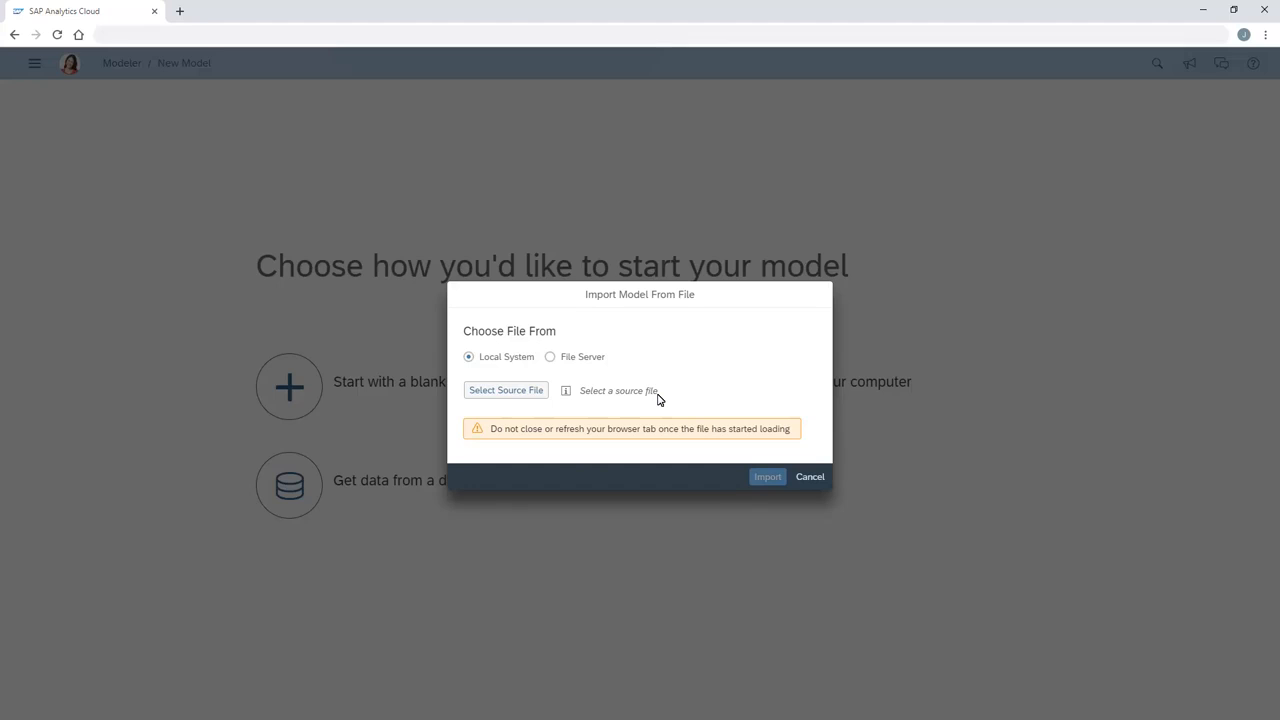
left_click(508, 392)
left_click(544, 312)
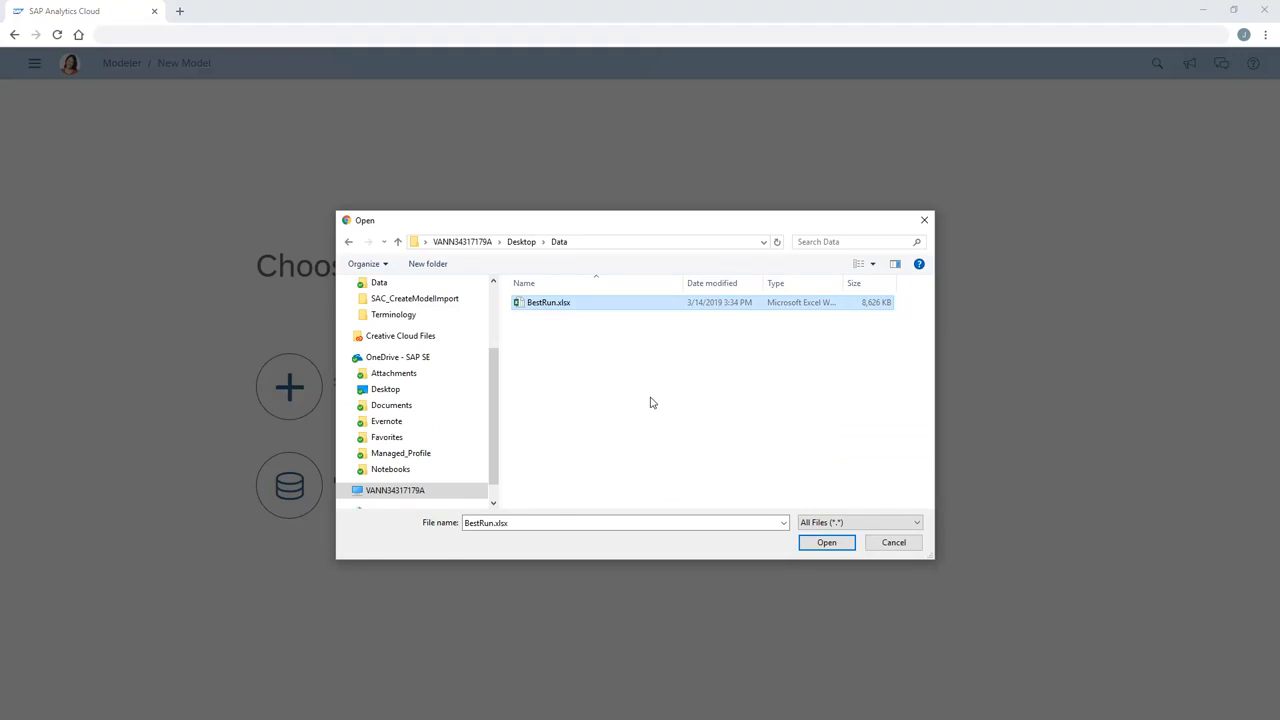
left_click(827, 545)
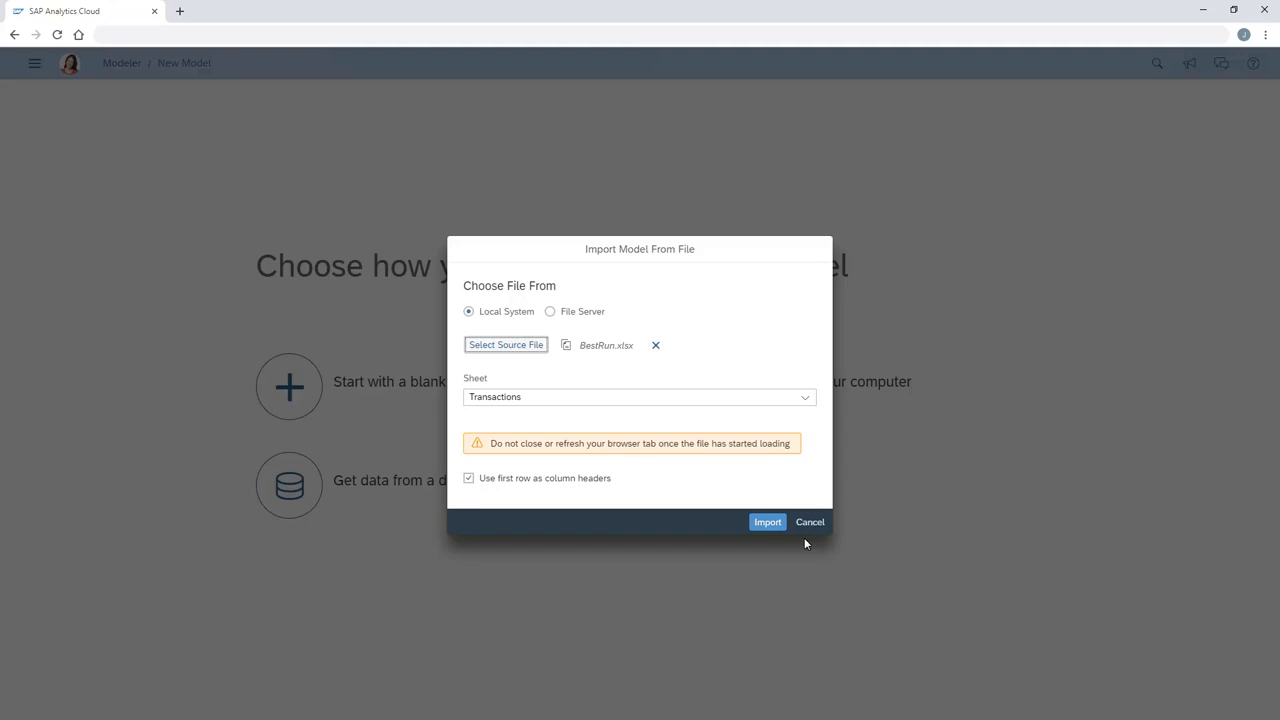
left_click(768, 525)
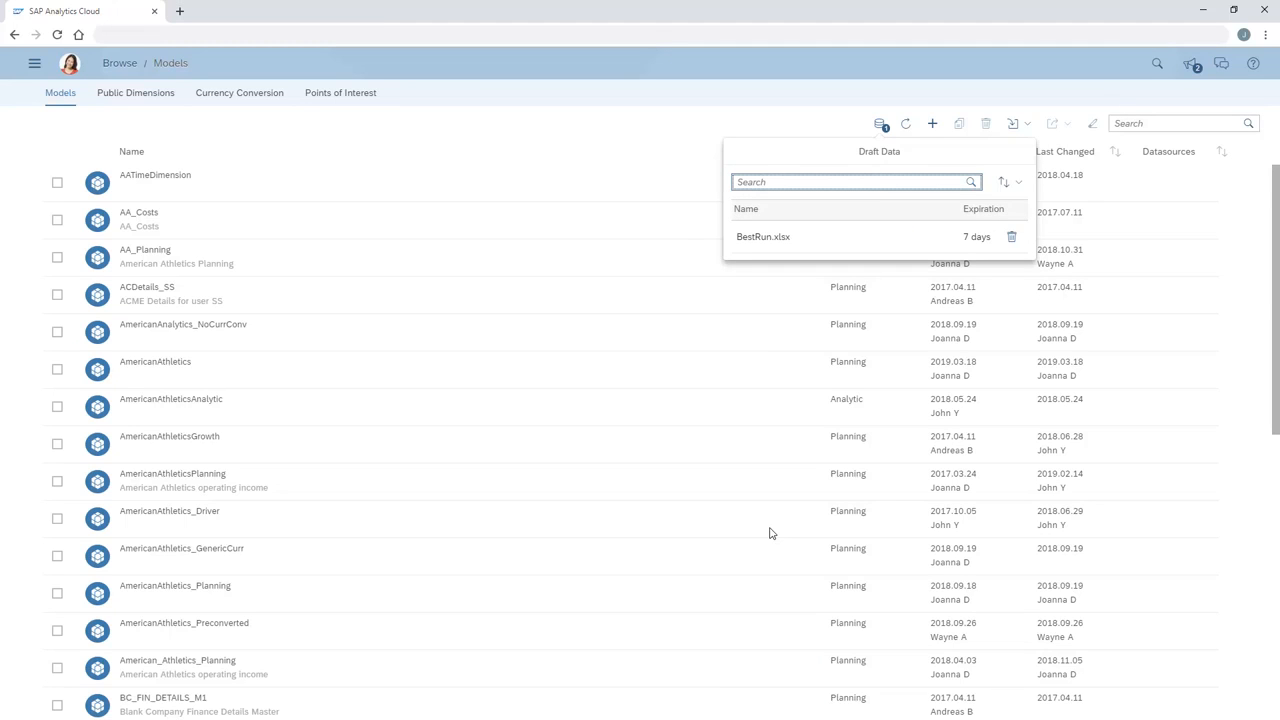
- Open the BestRun.xlsx draft data, dismiss the data sample notice and name the model BestRun_Data
left_click(759, 240)
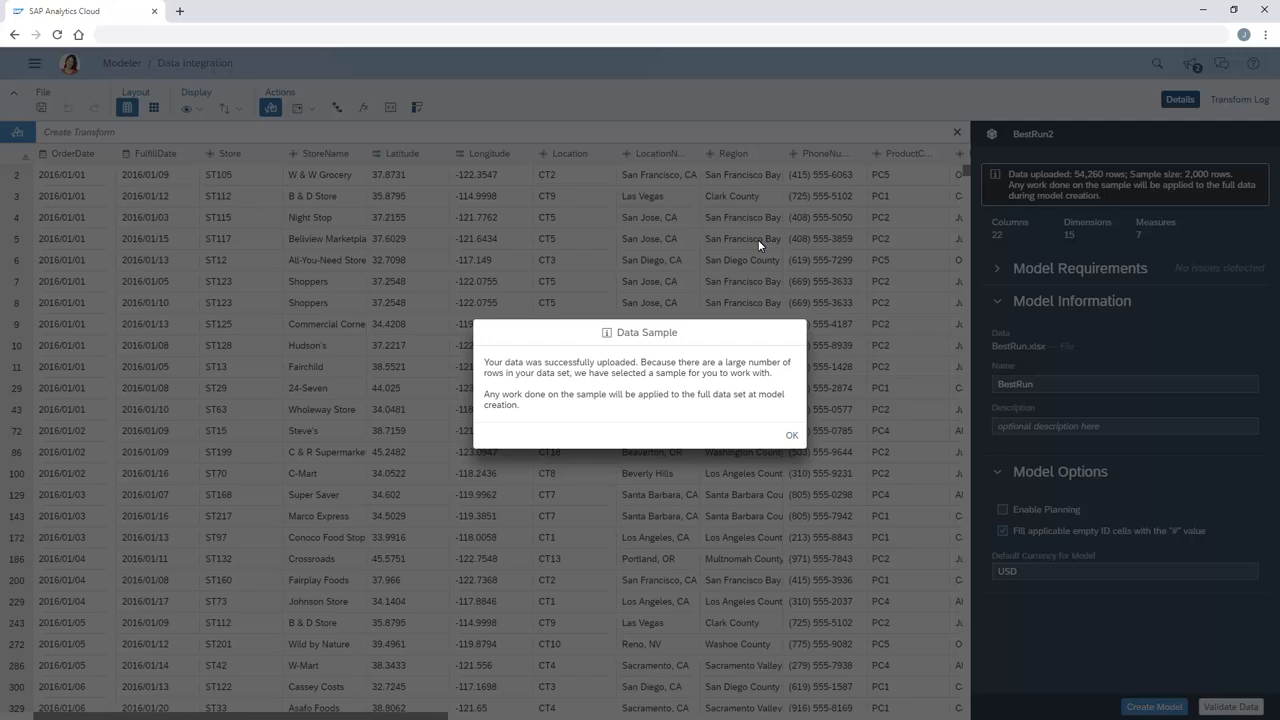
left_click(791, 435)
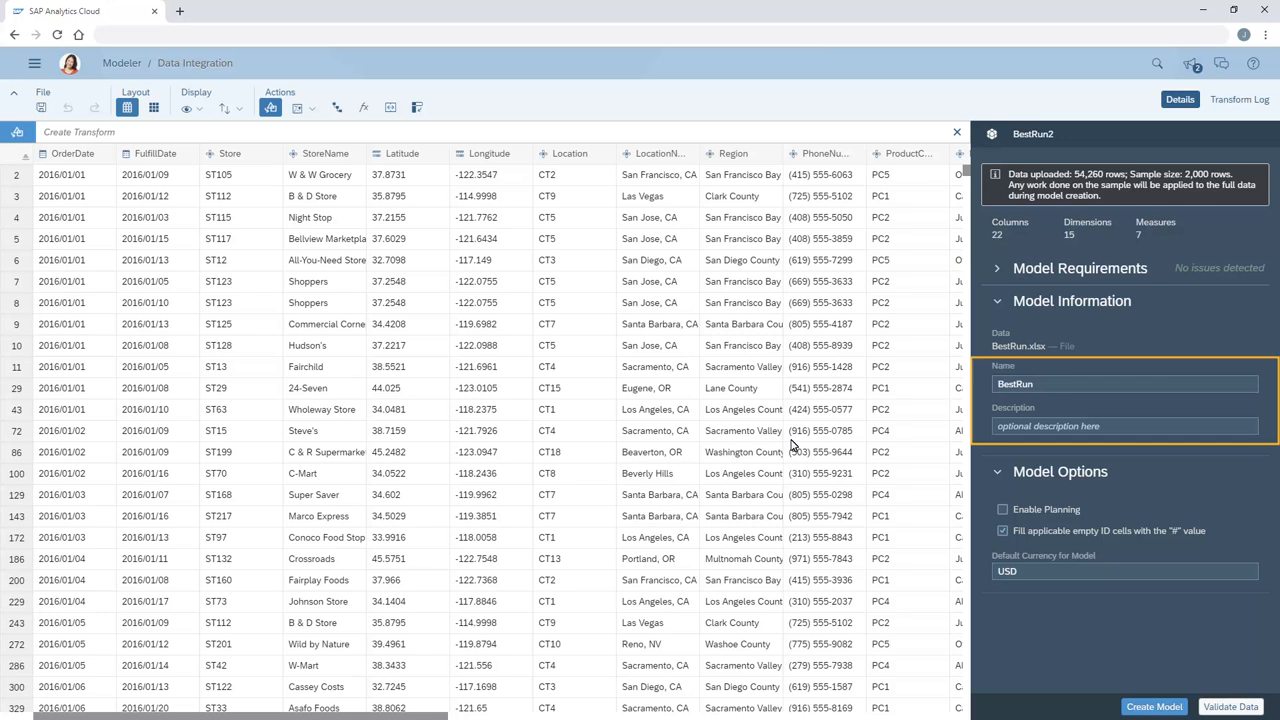
left_click(1007, 388)
type("_Data")
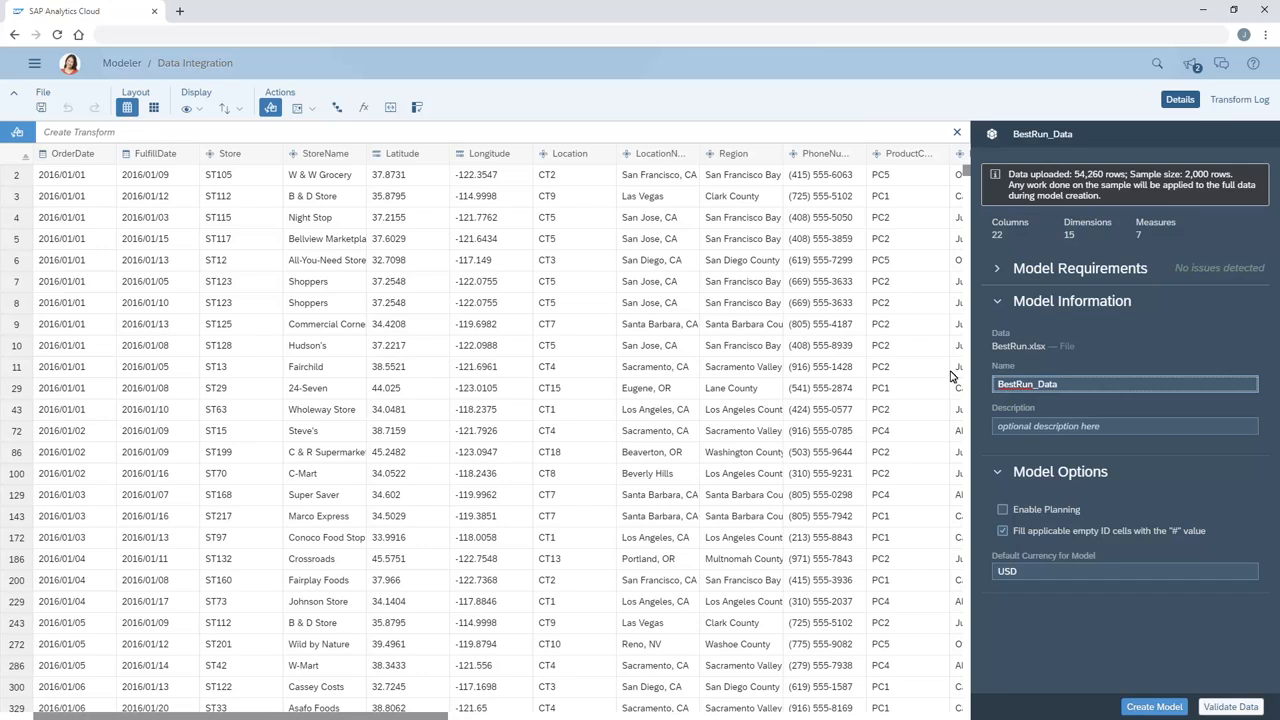
- Show the columns as cards, inspect the Latitude column's data distribution and set its type to Dimension
left_click(154, 109)
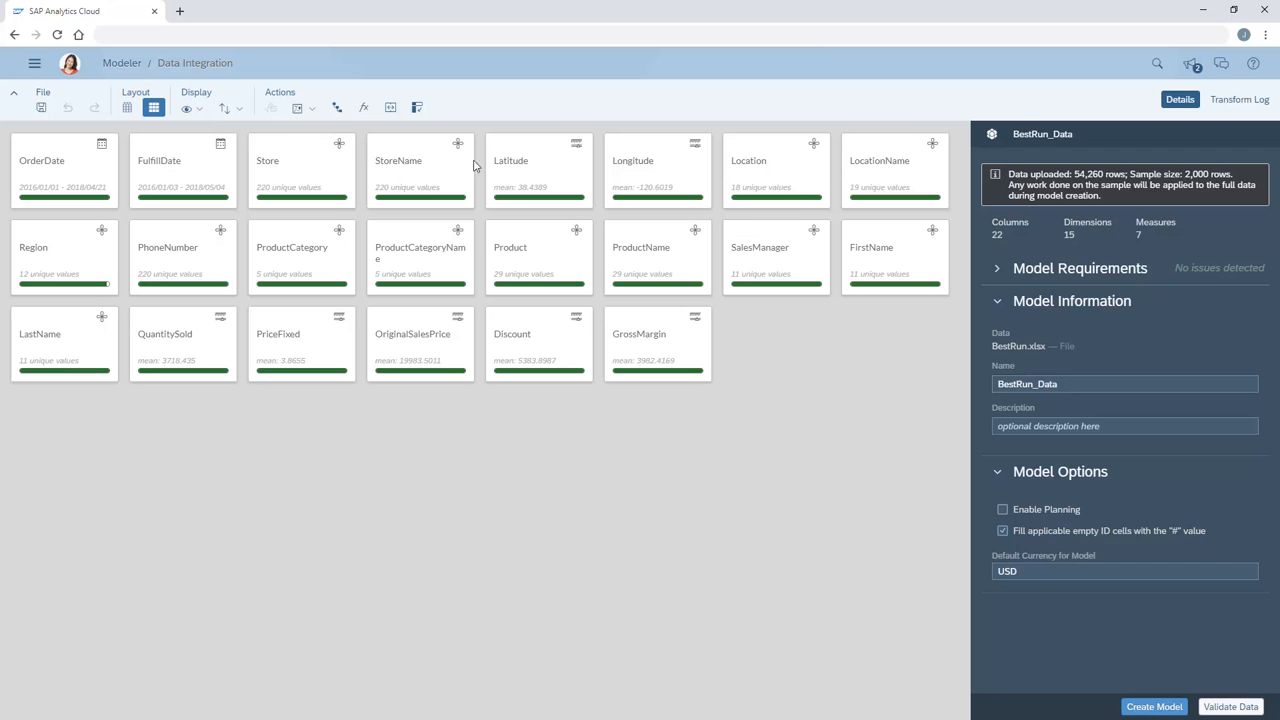
left_click(515, 173)
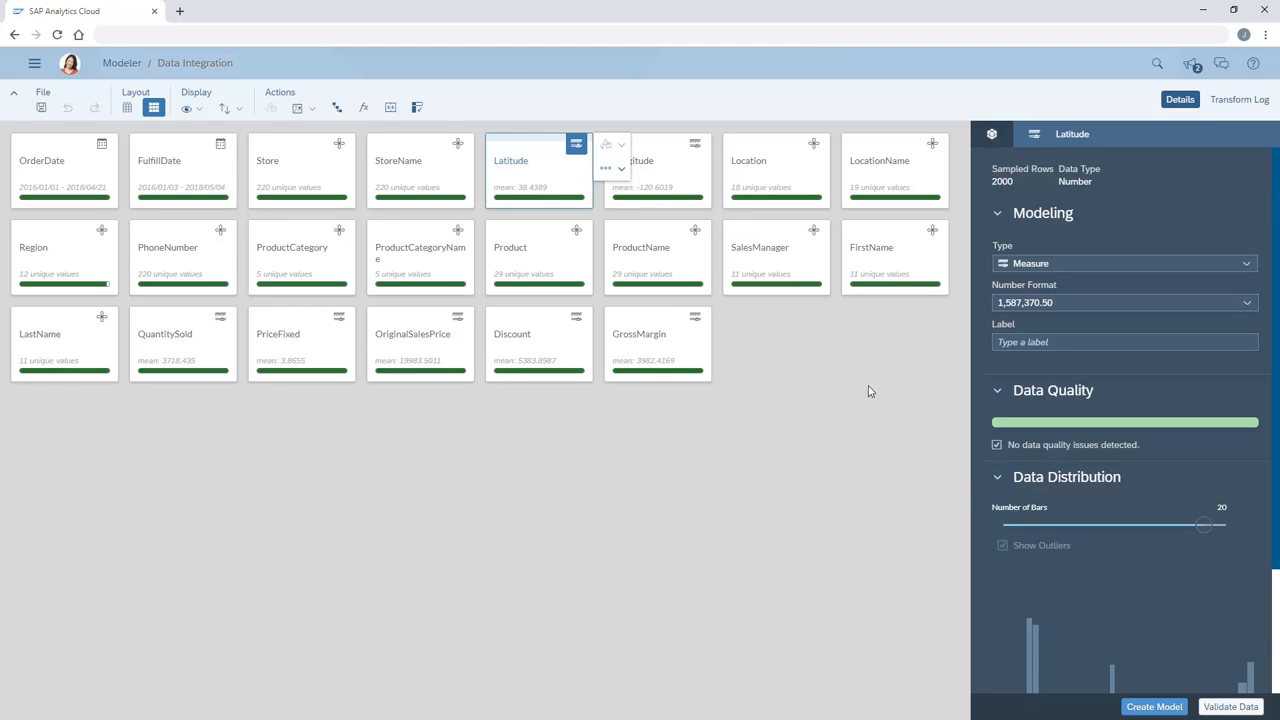
scroll(1274, 641, "down", 3)
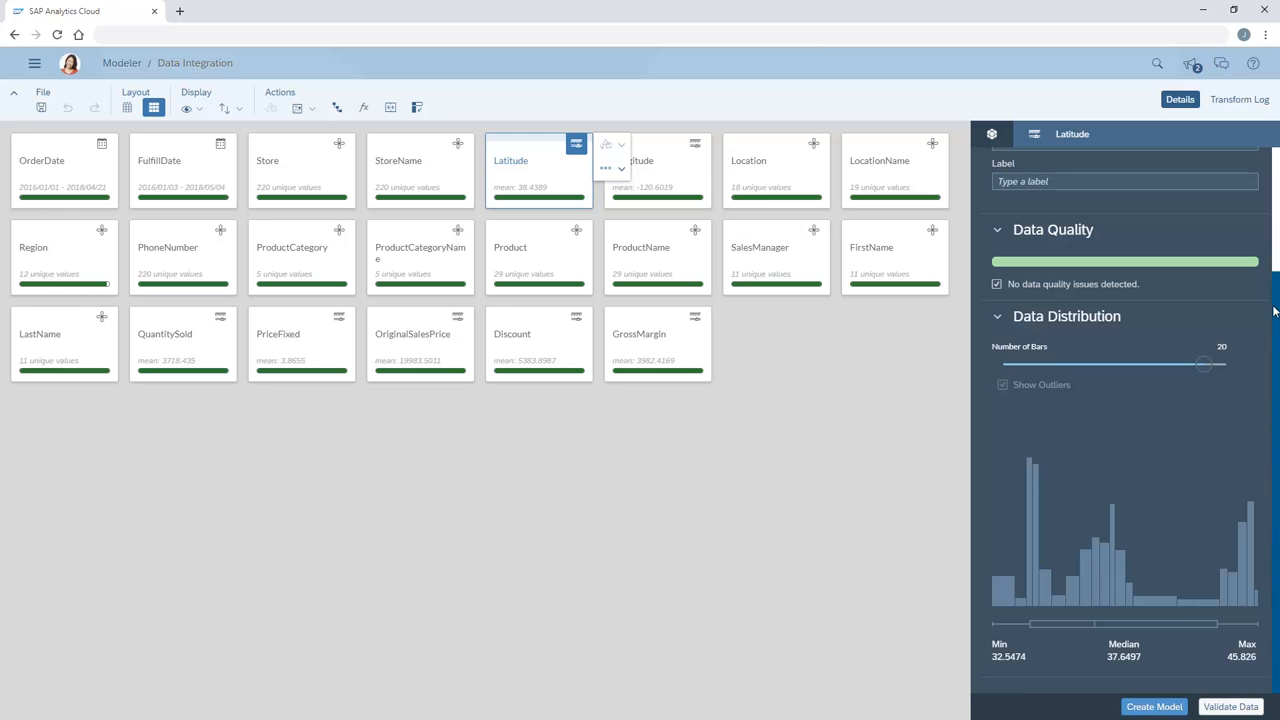
scroll(1274, 190, "up", 3)
left_click(1248, 264)
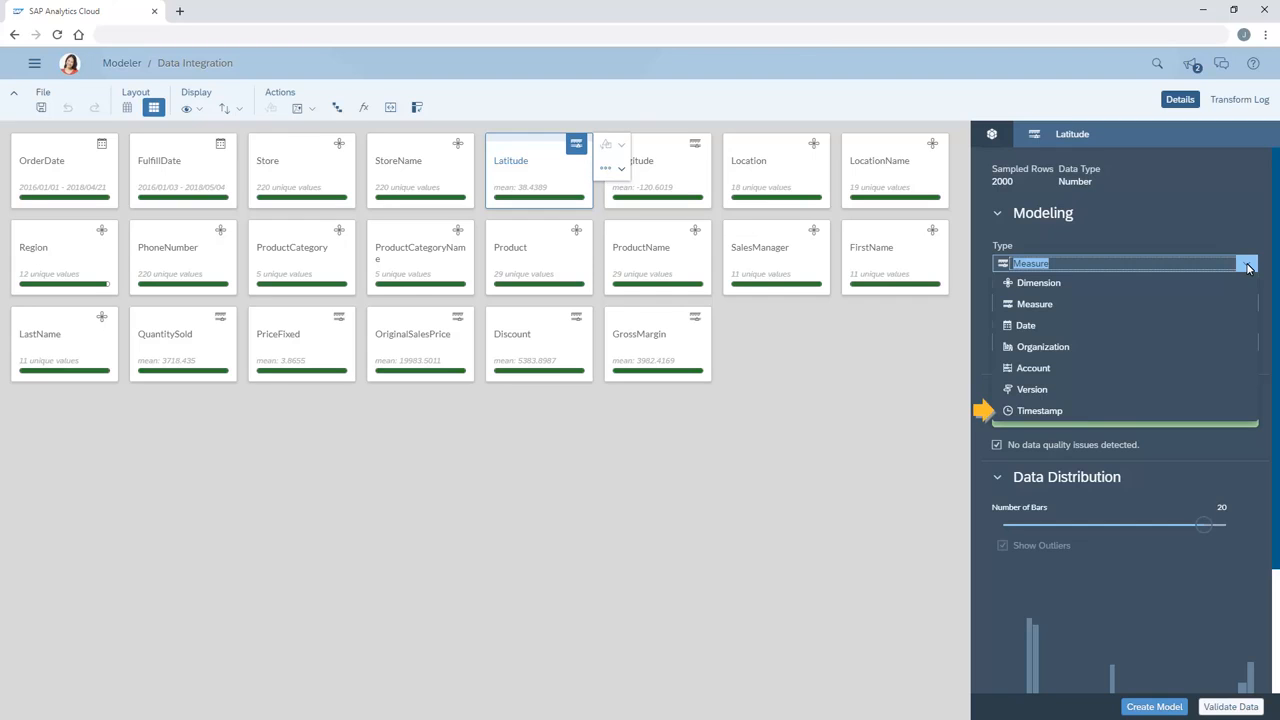
left_click(1038, 284)
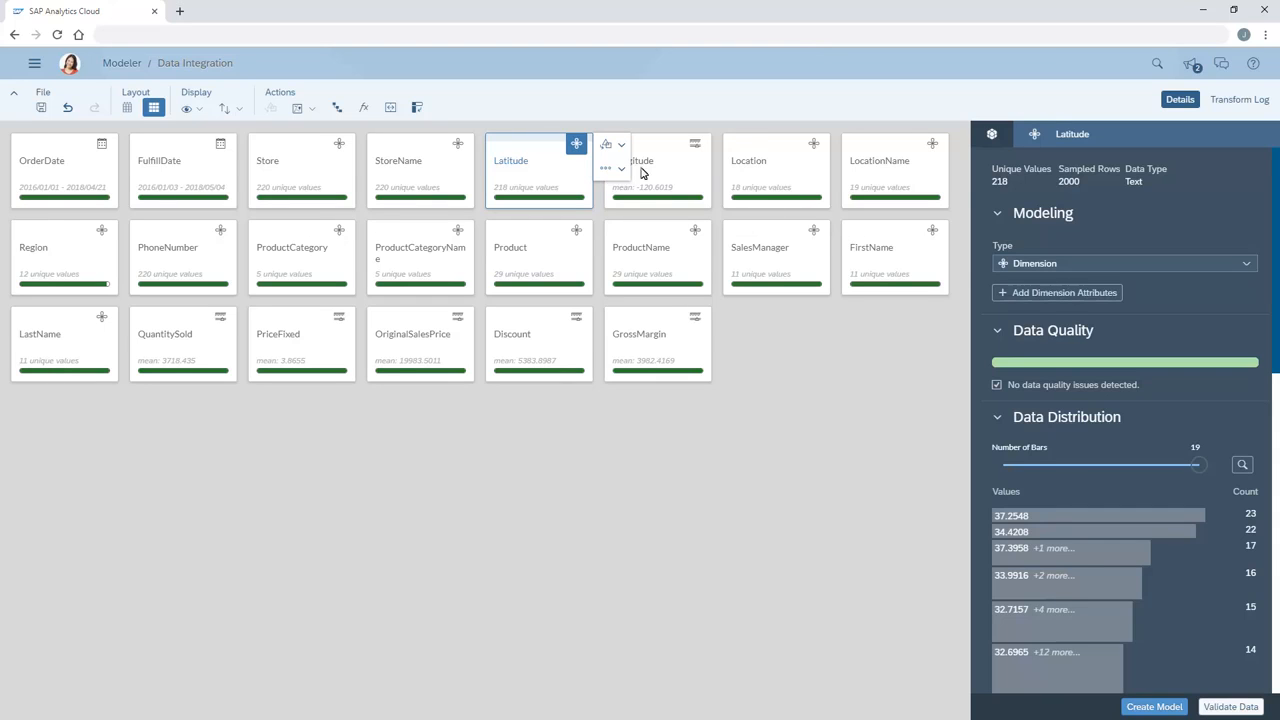
- Set the Longitude column's type to Dimension and deselect the column
left_click(643, 173)
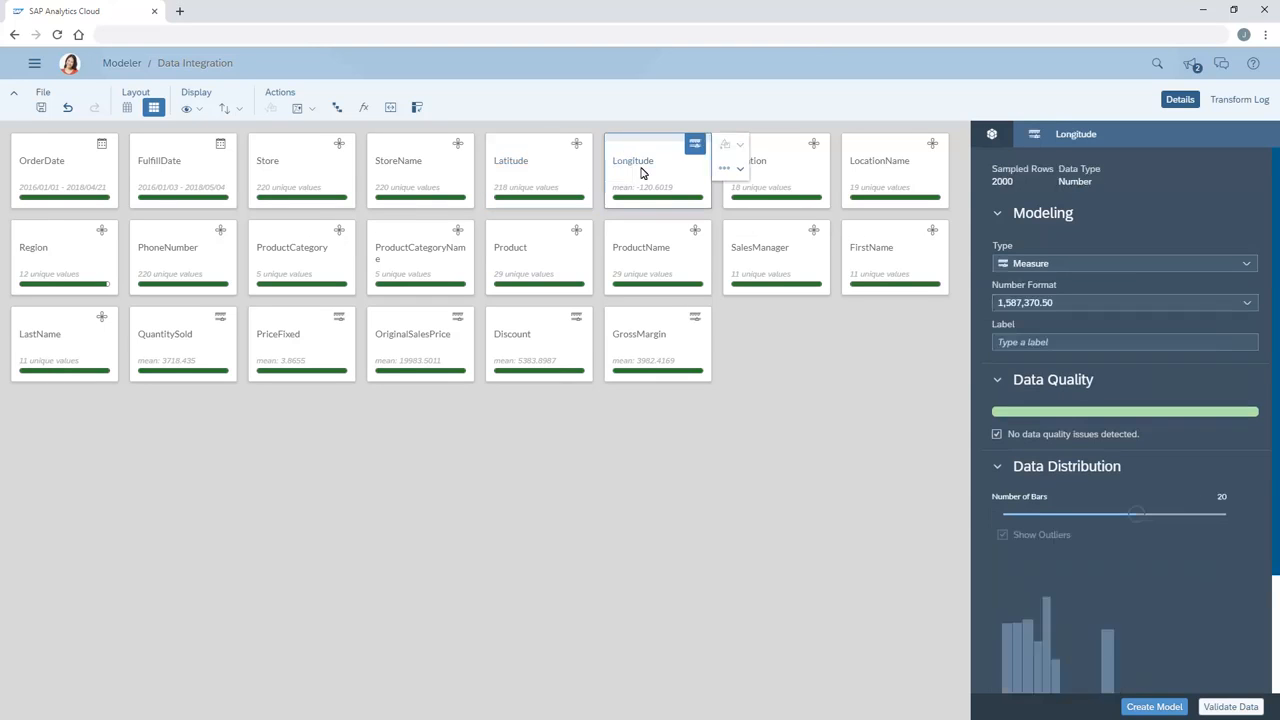
left_click(1235, 266)
left_click(1040, 286)
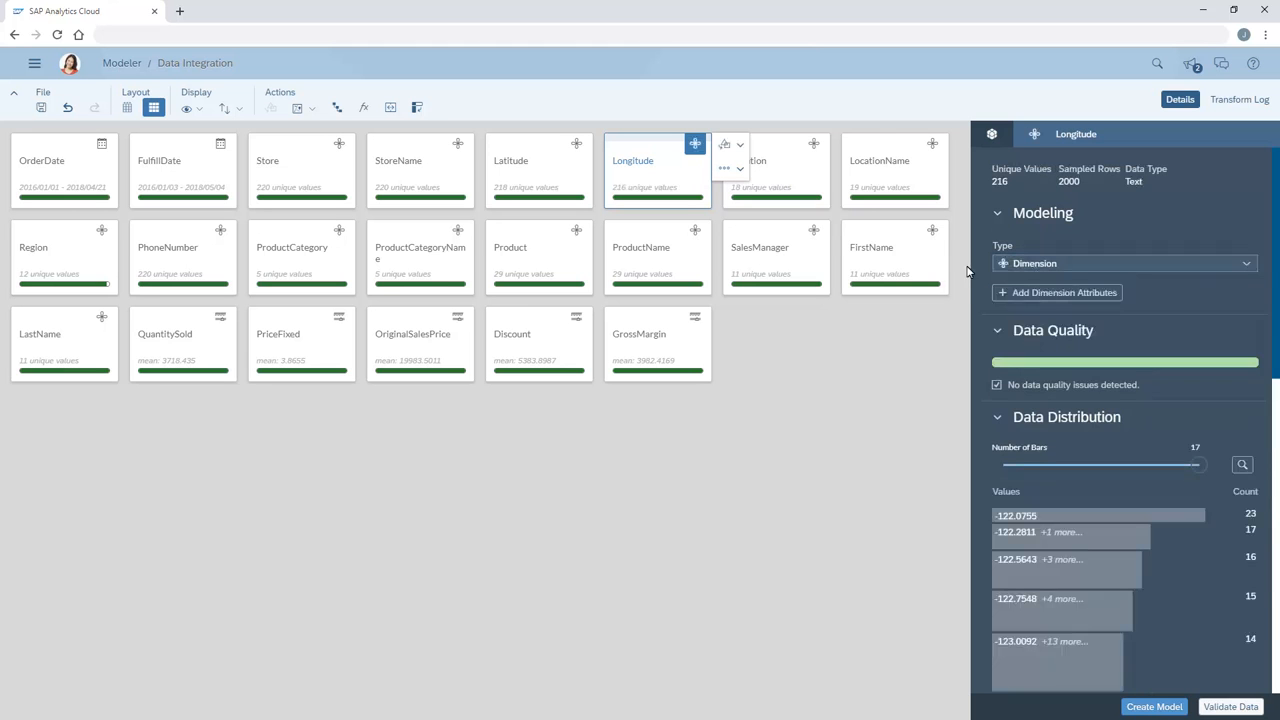
left_click(636, 175)
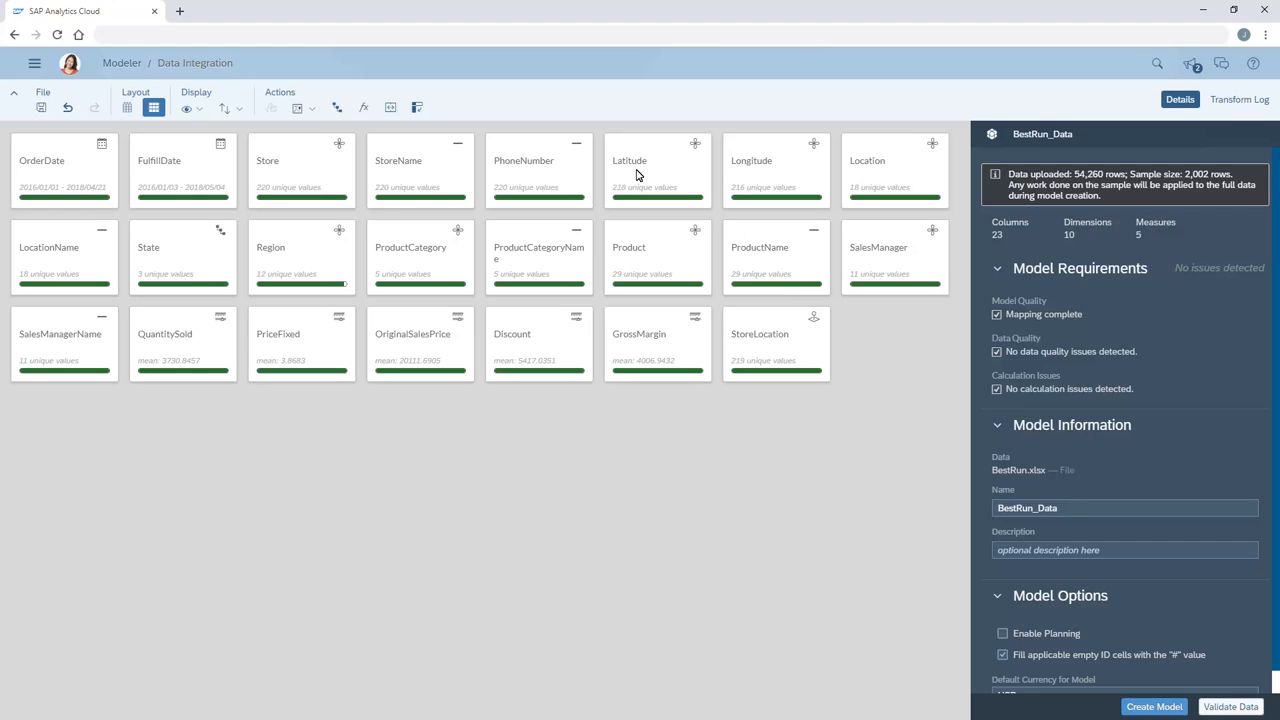
- Review the model's transformation log, then validate the data and create the BestRun_Data model
left_click(1240, 102)
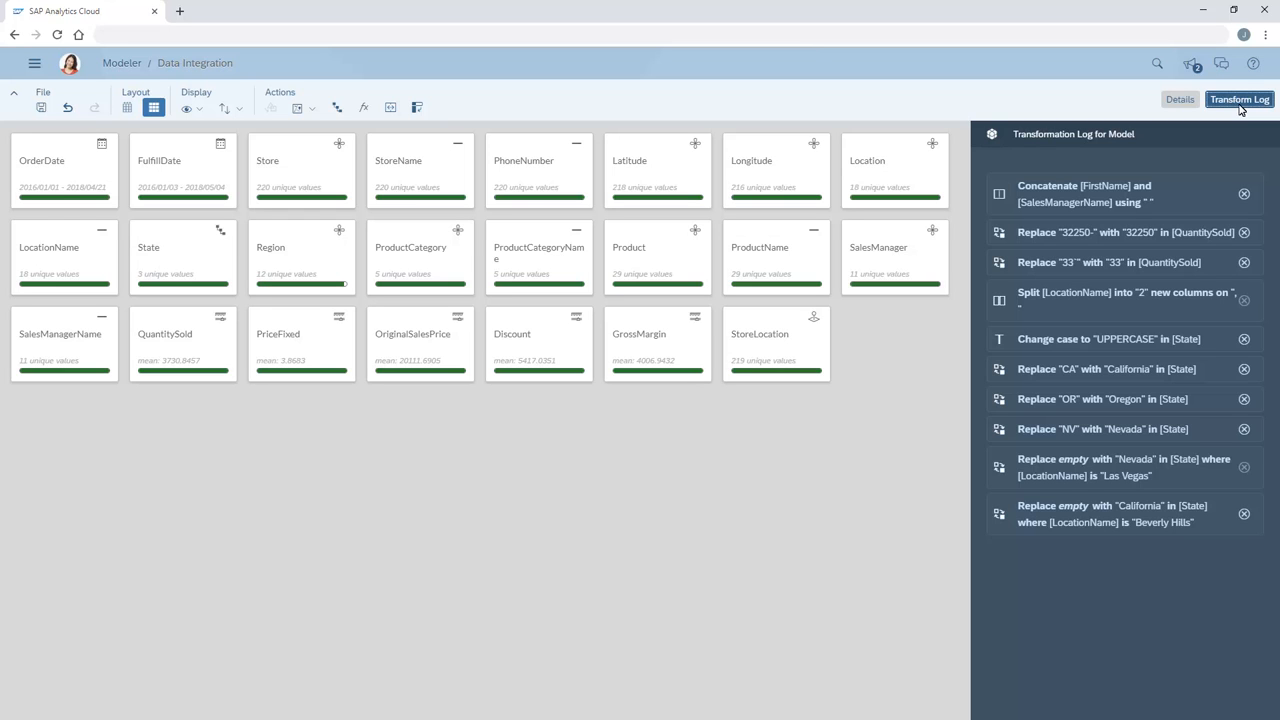
left_click(1180, 102)
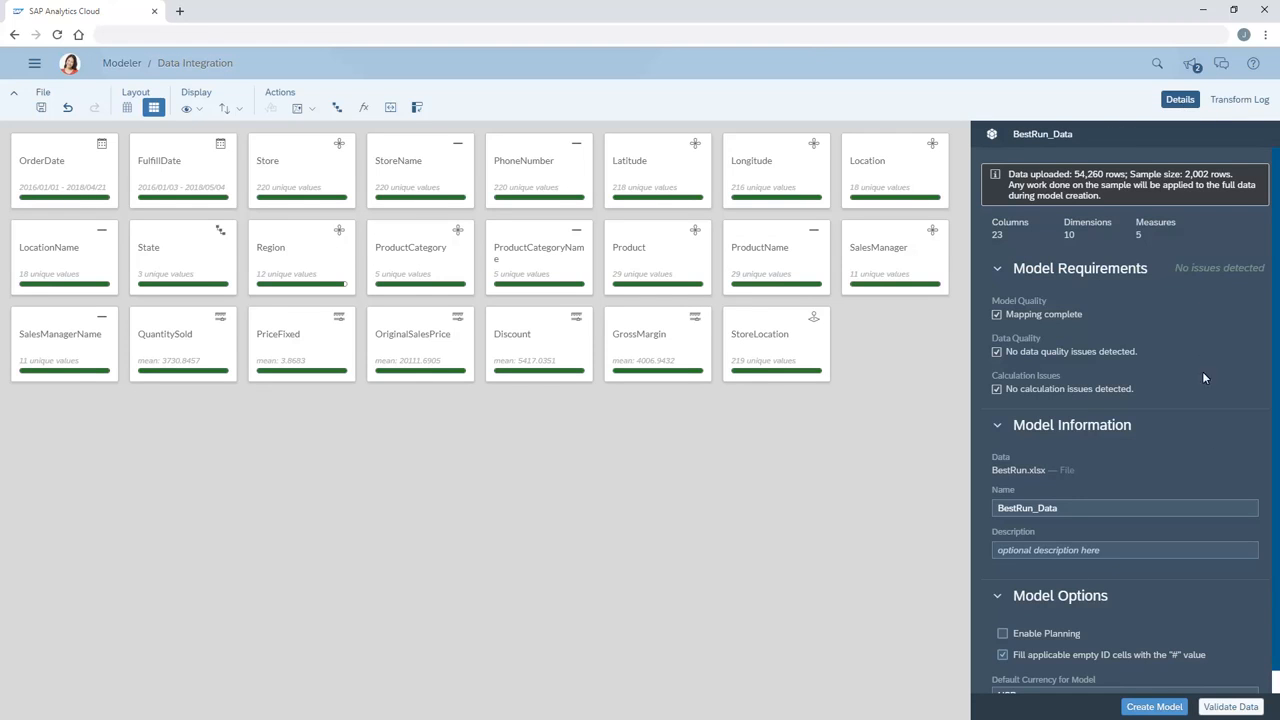
left_click(1230, 707)
left_click(1154, 707)
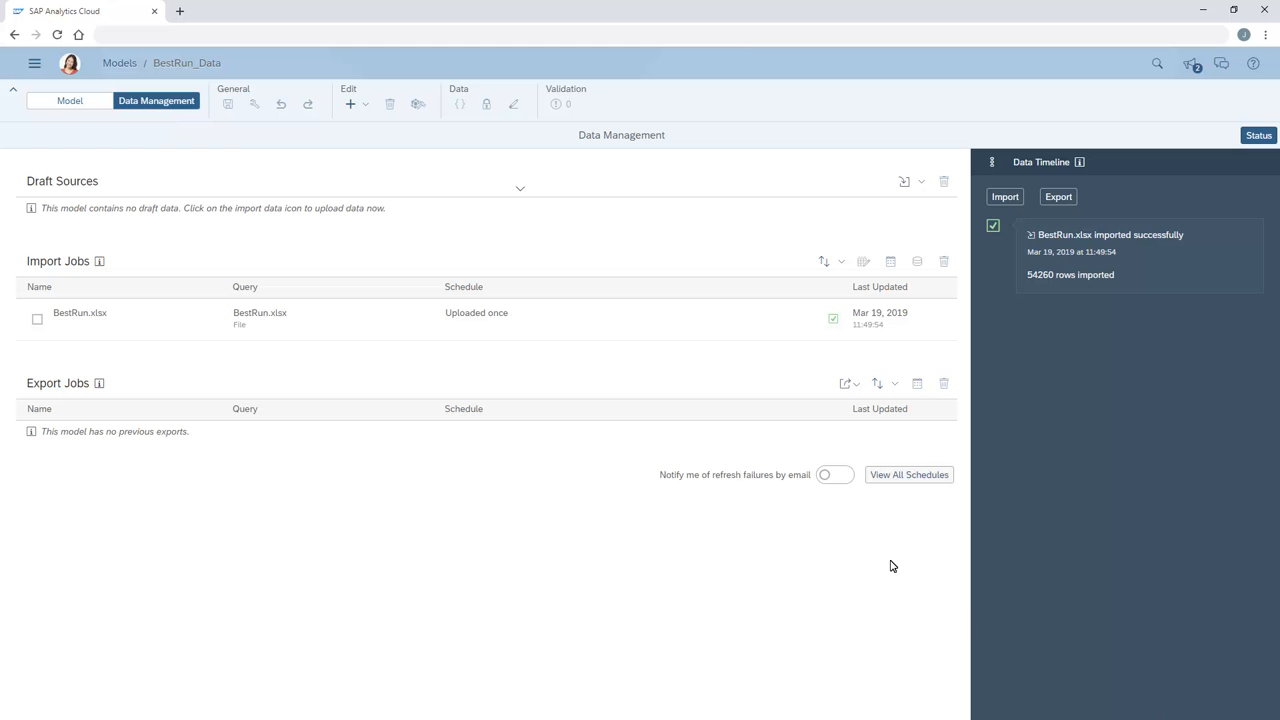
- Examine the Account dimension's settings and its QuantitySold member's calculation, aggregation and formatting options, then return to the dimensions list
left_click(70, 102)
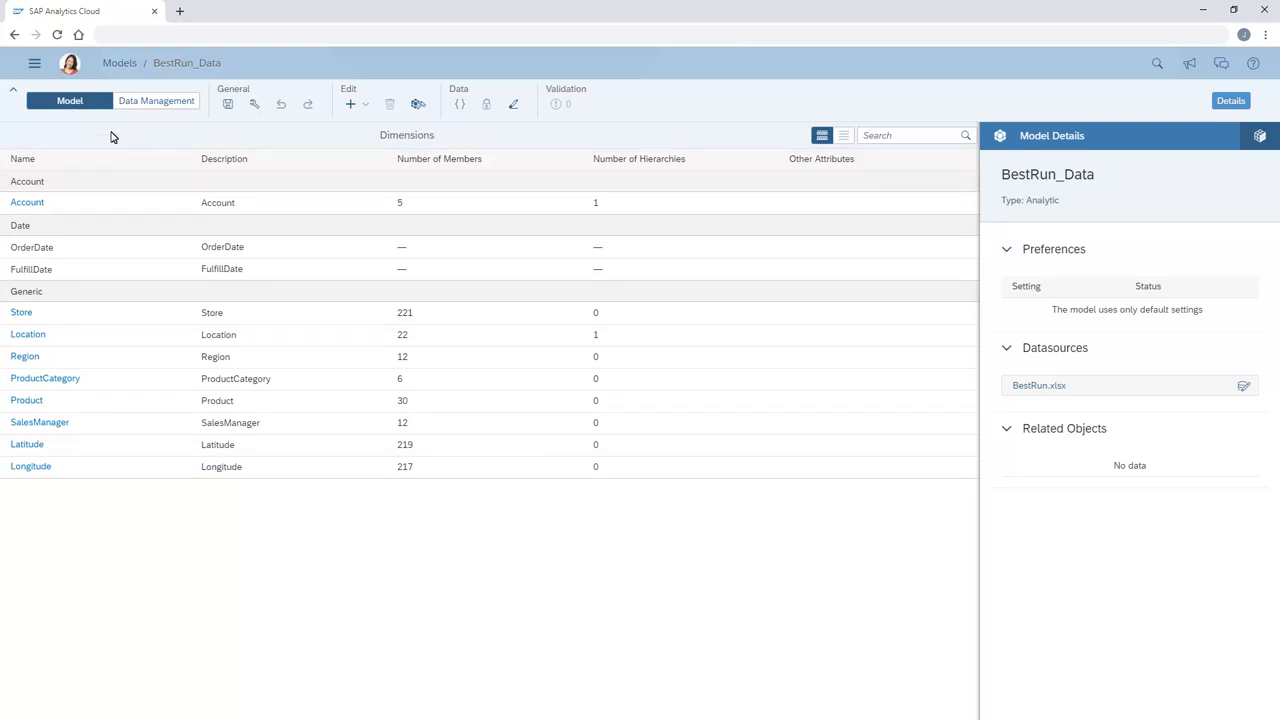
left_click(220, 207)
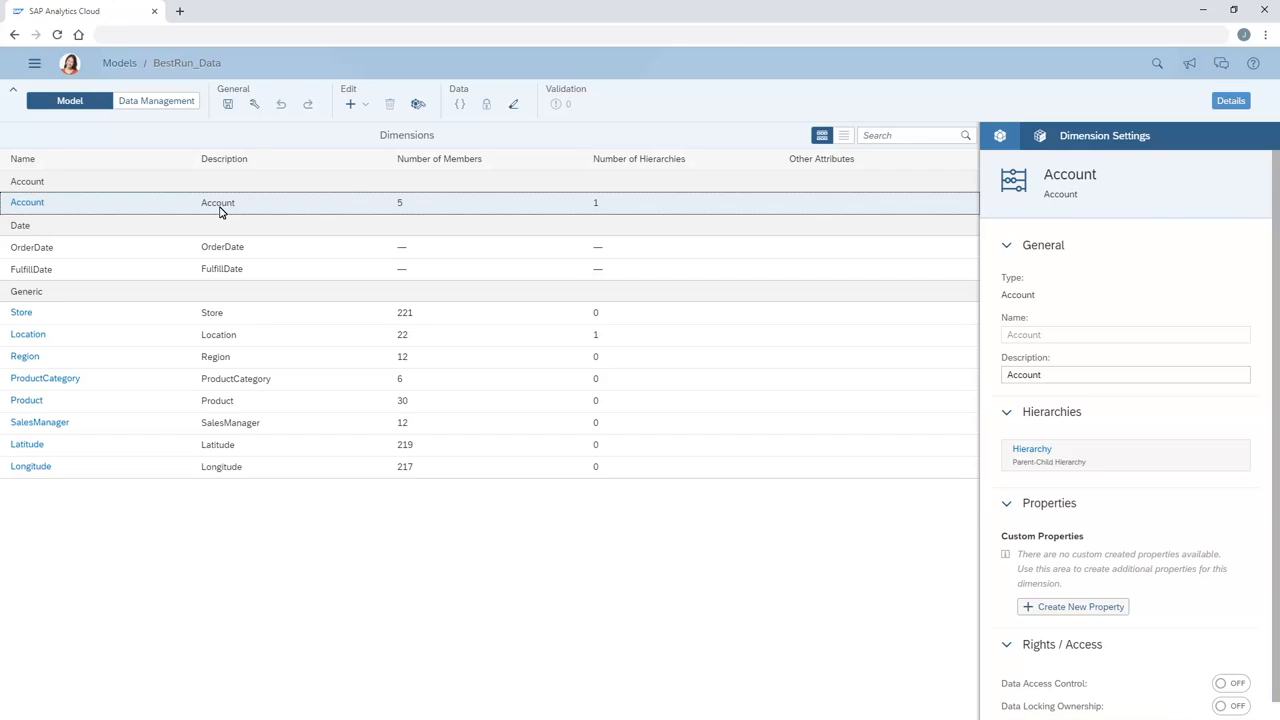
left_click(29, 206)
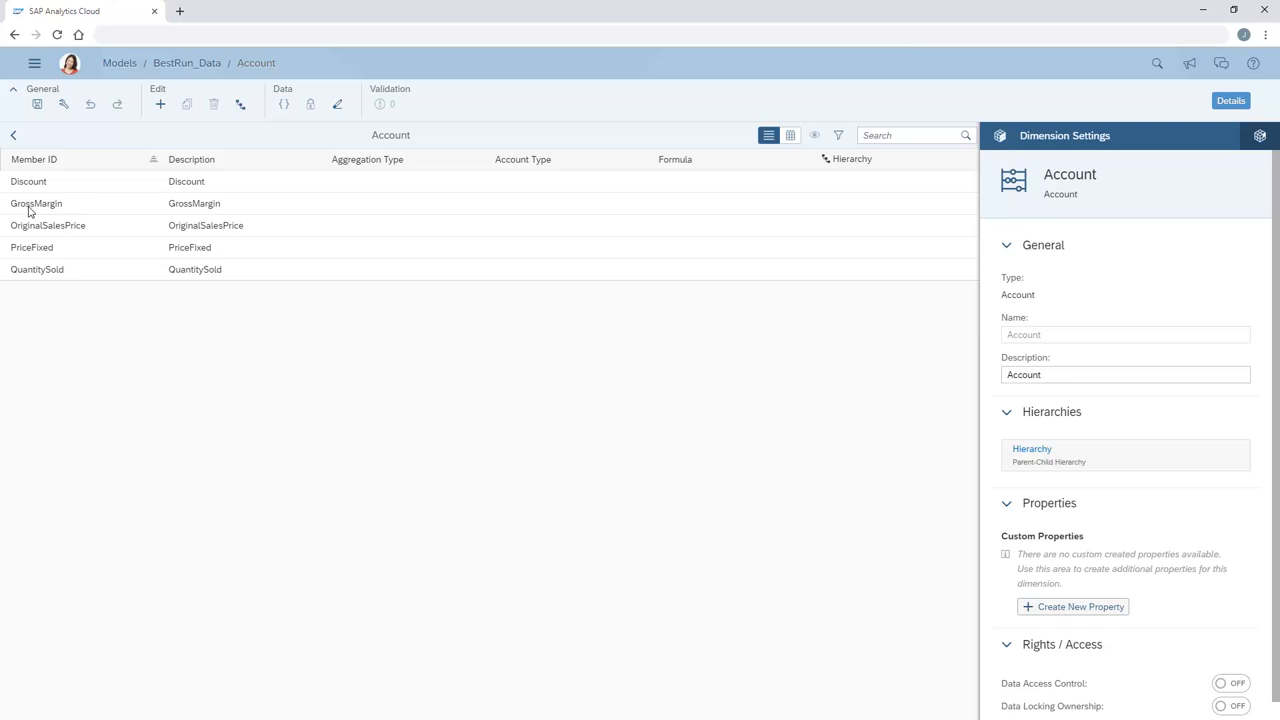
left_click(41, 278)
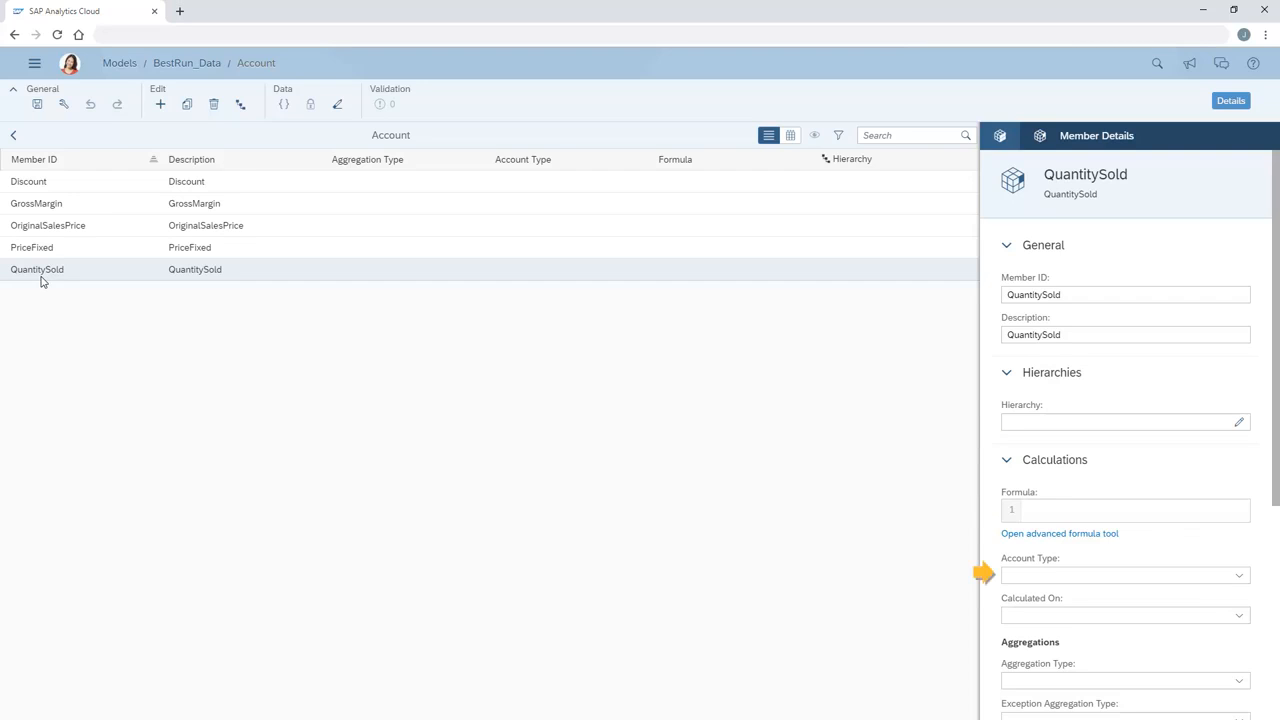
left_click(1273, 573)
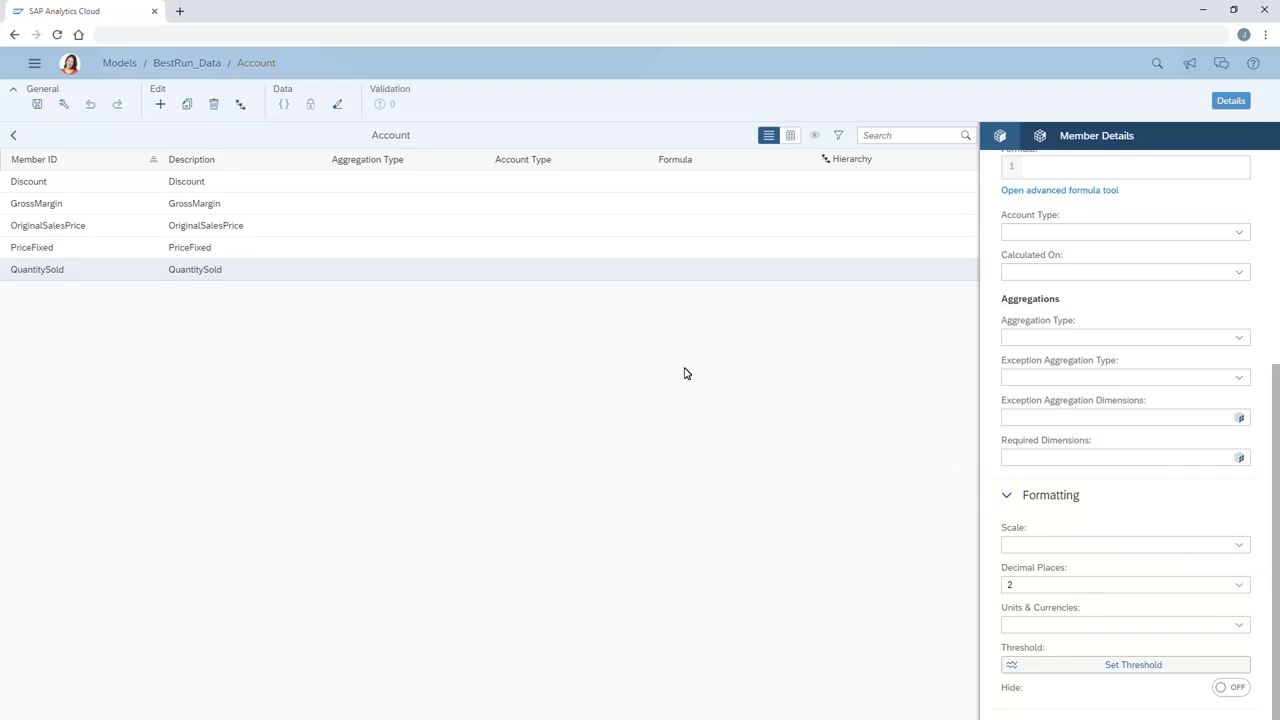
left_click(13, 138)
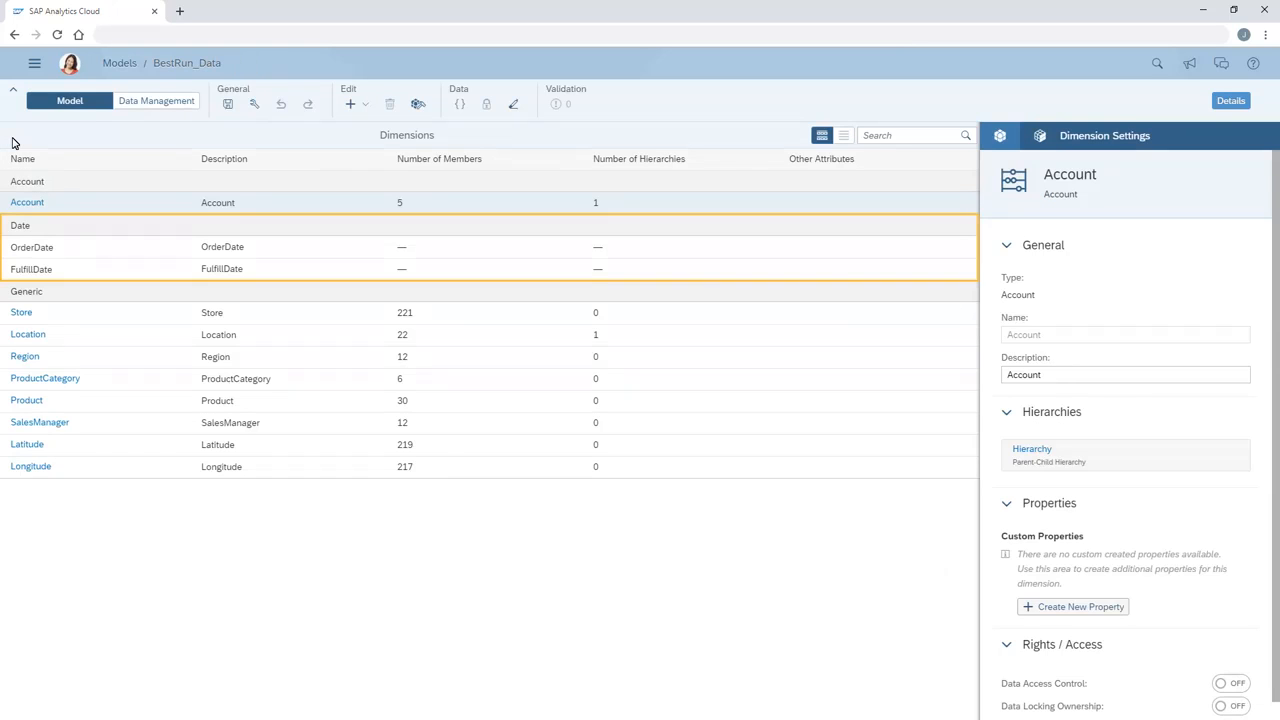
- Examine the OrderDate dimension's date settings, then the Location dimension's settings and the details of its member CT1
left_click(224, 255)
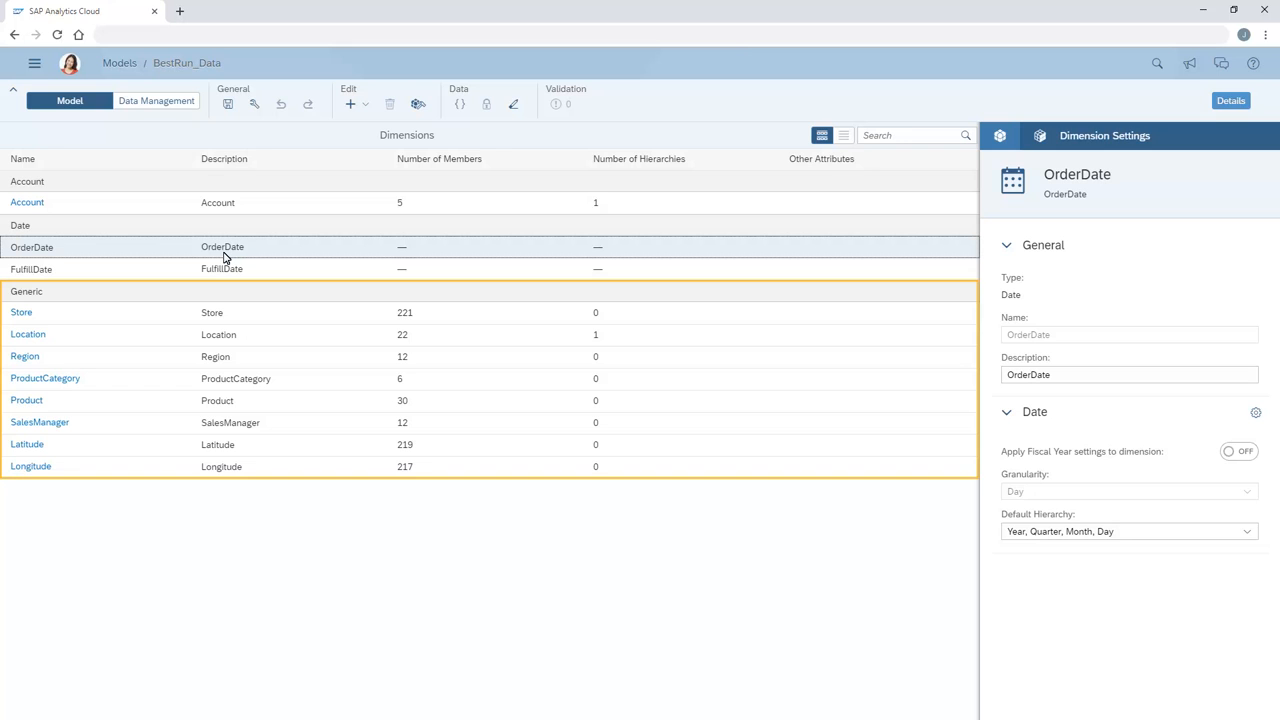
left_click(220, 344)
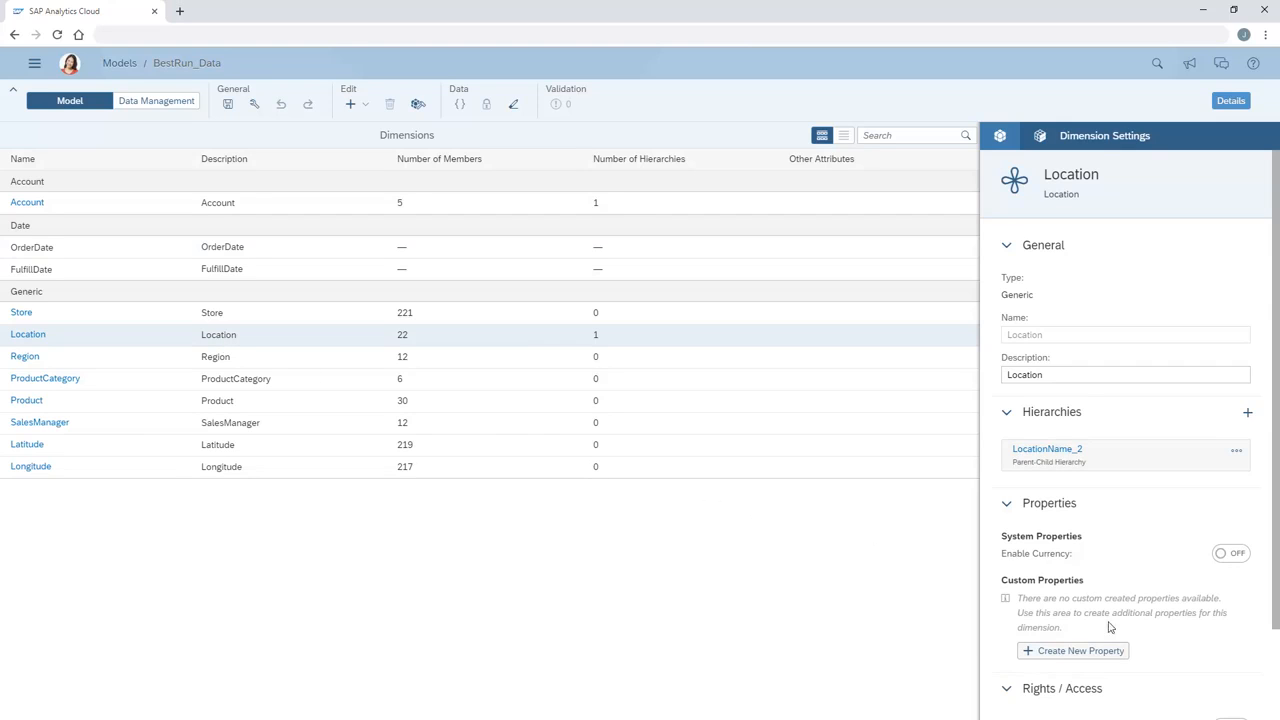
scroll(1274, 680, "down", 2)
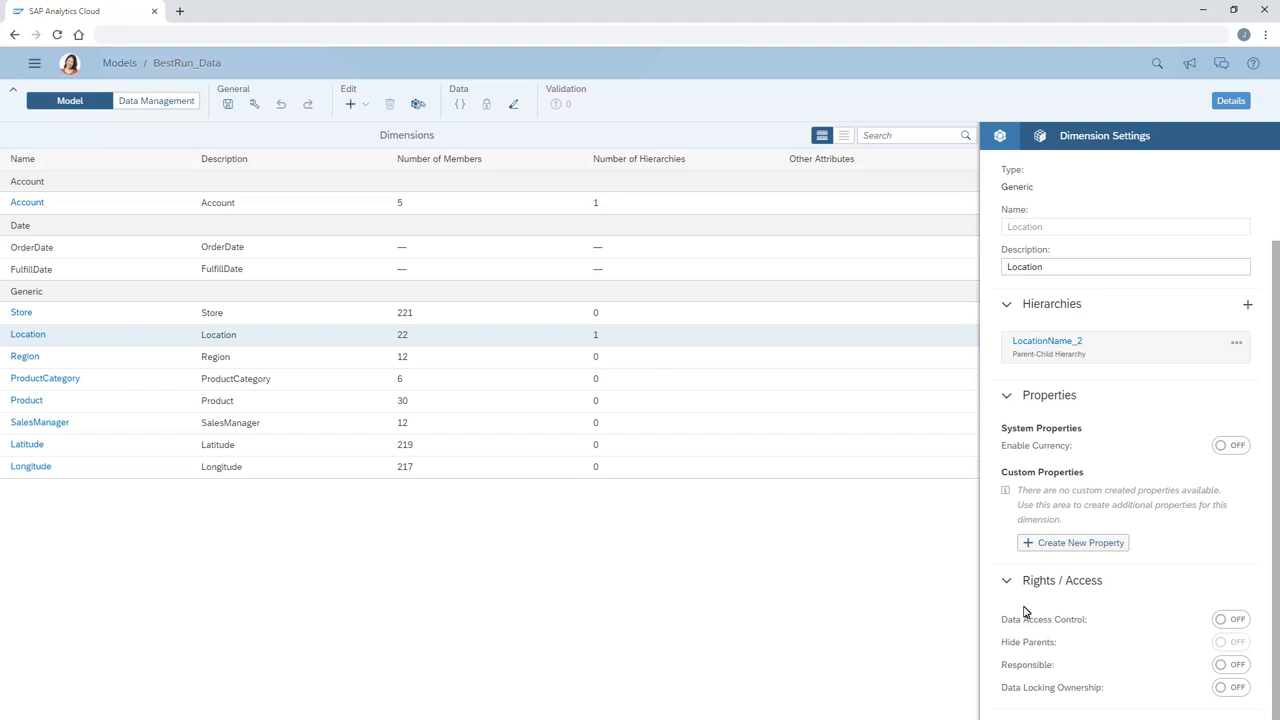
left_click(28, 336)
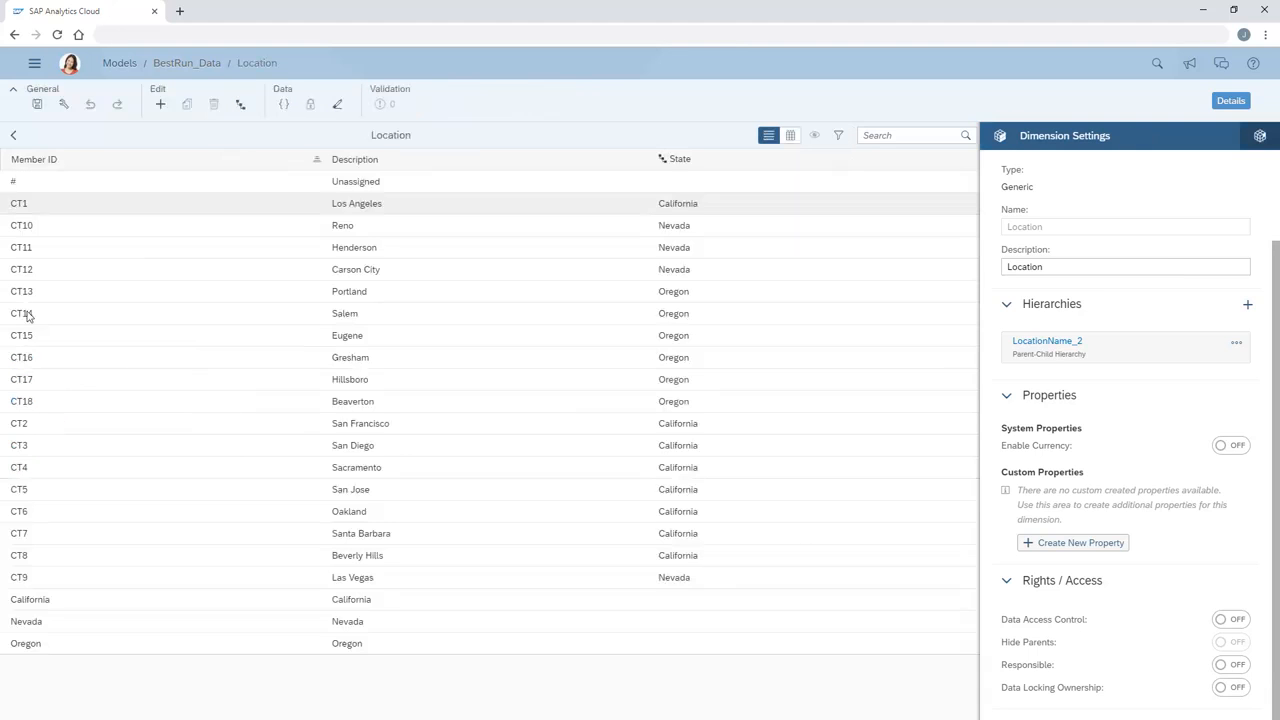
left_click(22, 213)
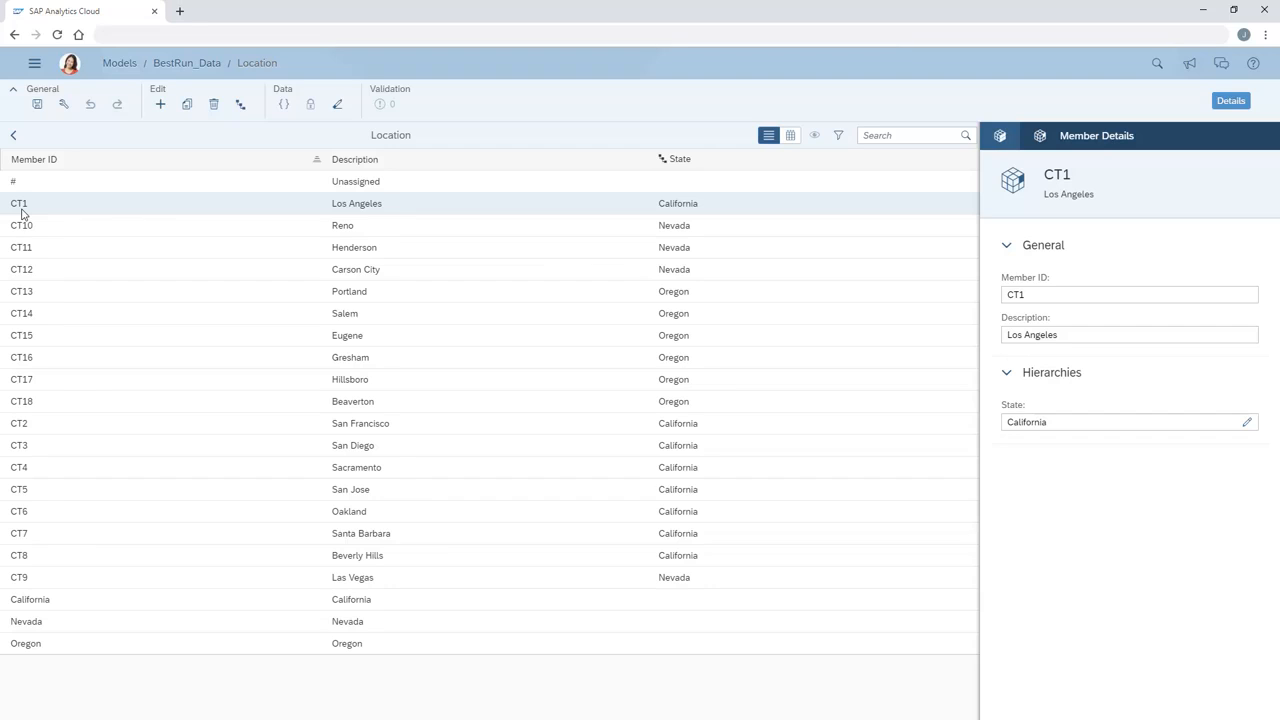